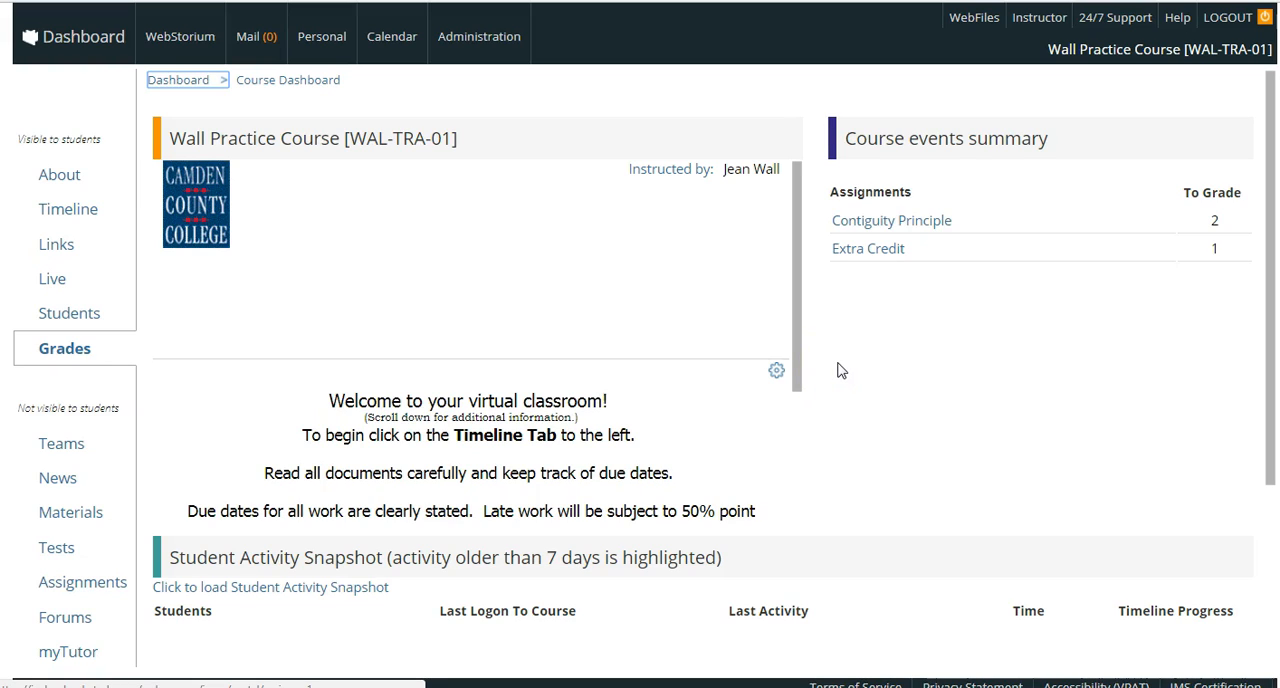
- Open the course's Grades area and bring up the form for uploading multiple special grading items with grades
{"action": "left_click", "coordinate": [843, 375]}
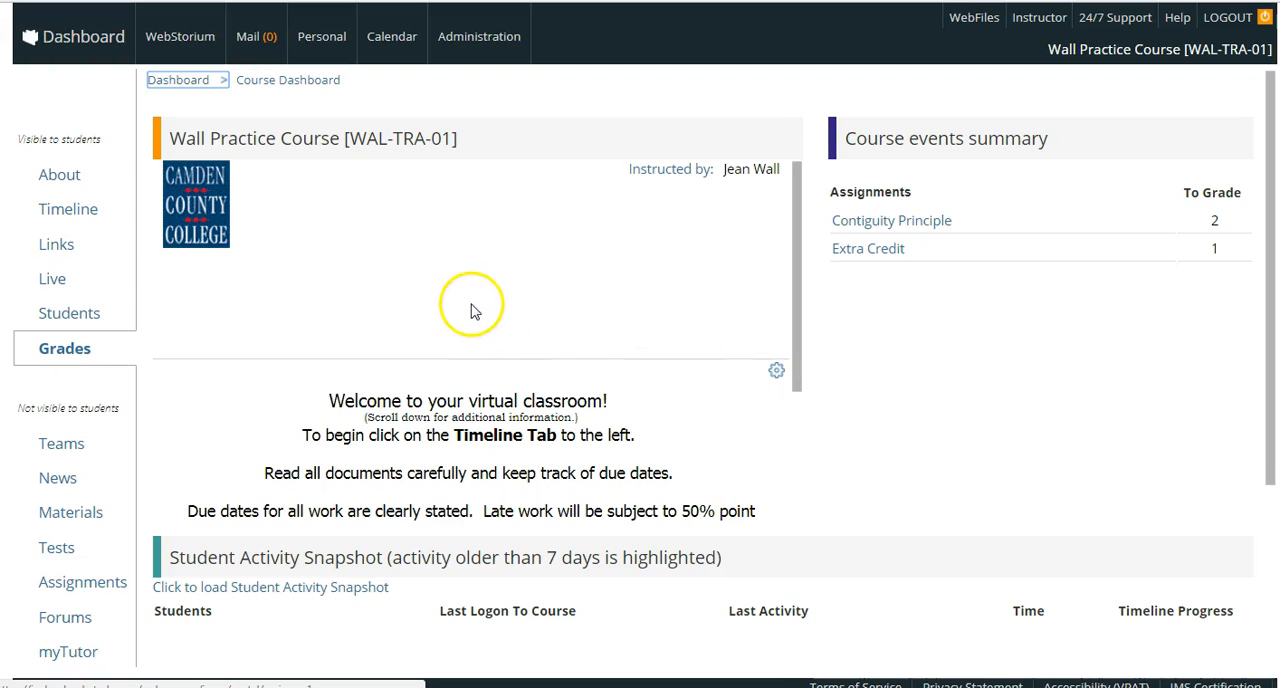
{"action": "left_click", "coordinate": [86, 355]}
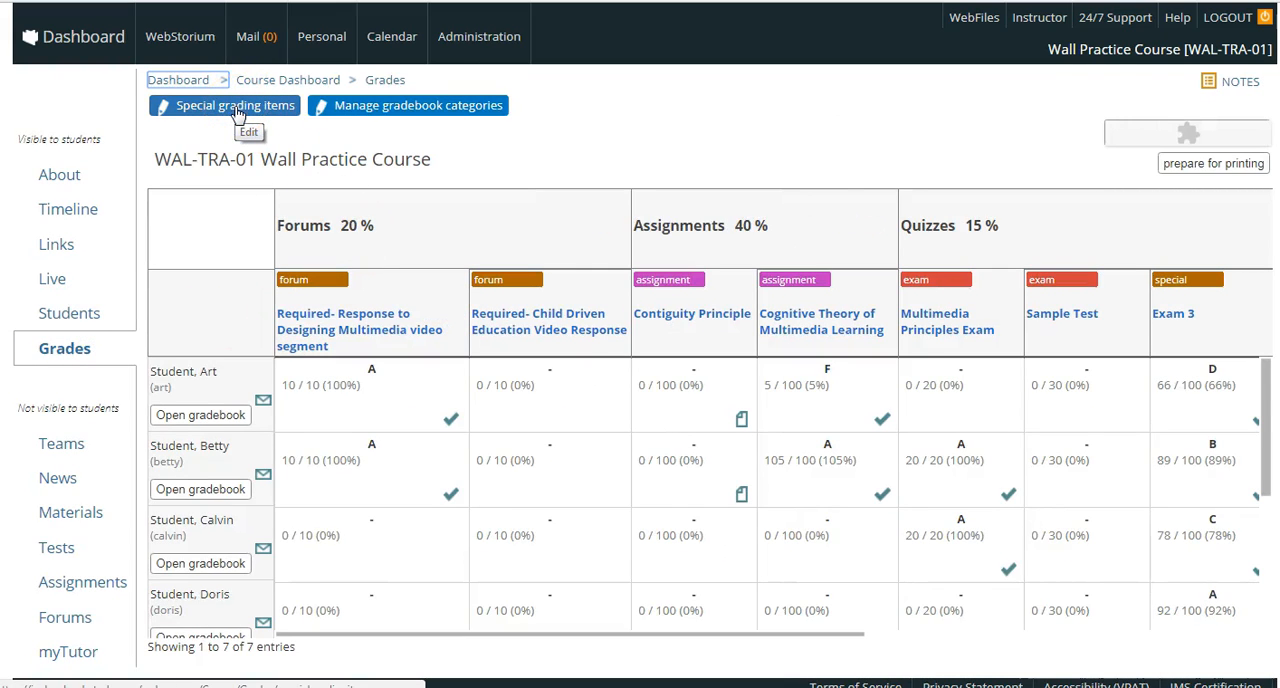
{"action": "left_click", "coordinate": [237, 108]}
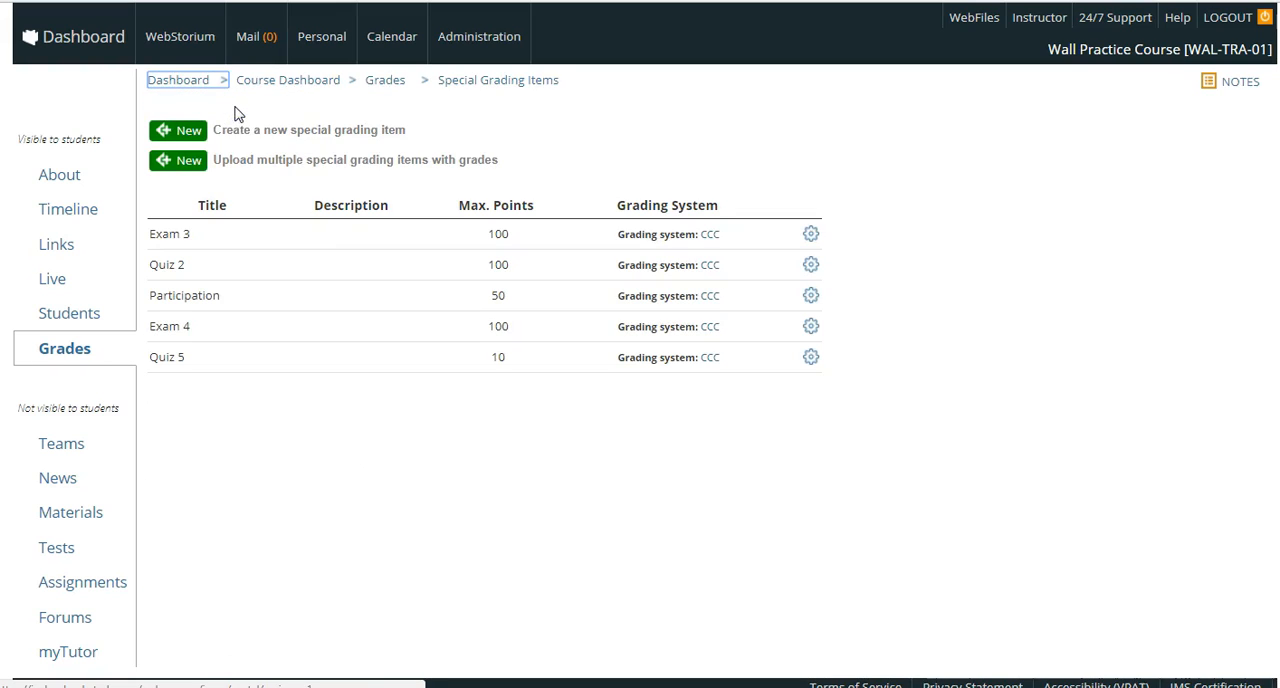
{"action": "left_click", "coordinate": [186, 164]}
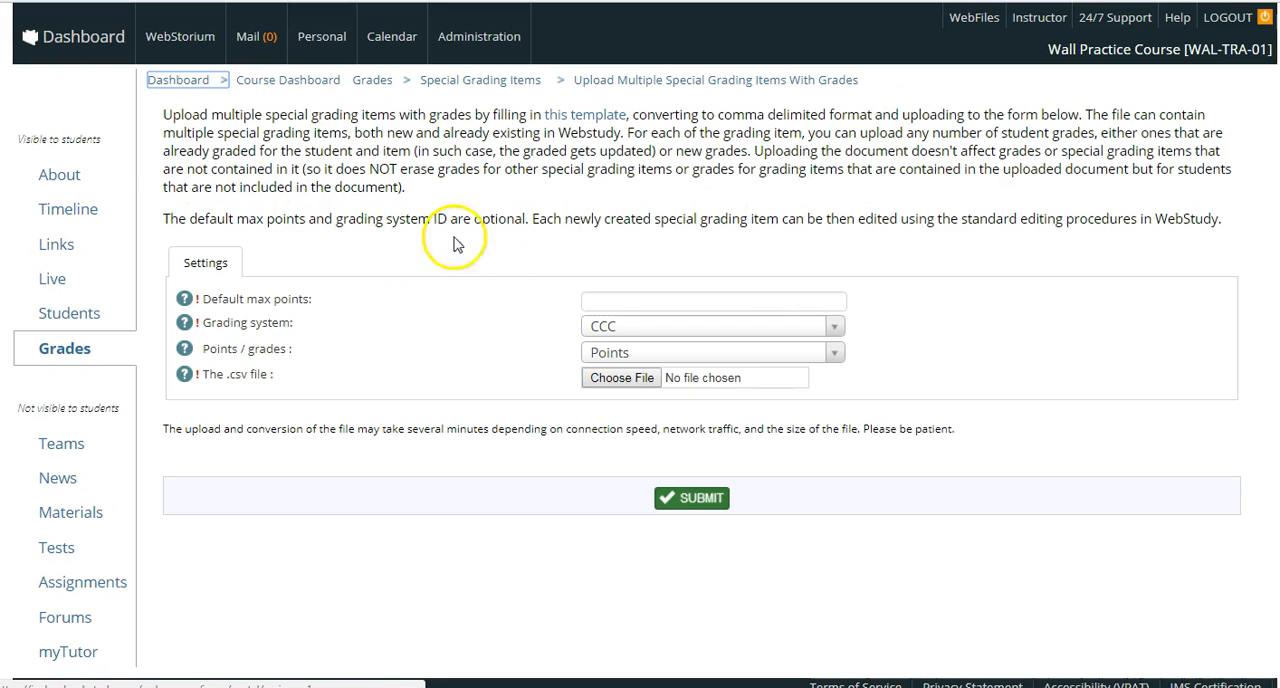
- Download the template for multiple special grading items and open it in Excel for editing
{"action": "left_click", "coordinate": [595, 118]}
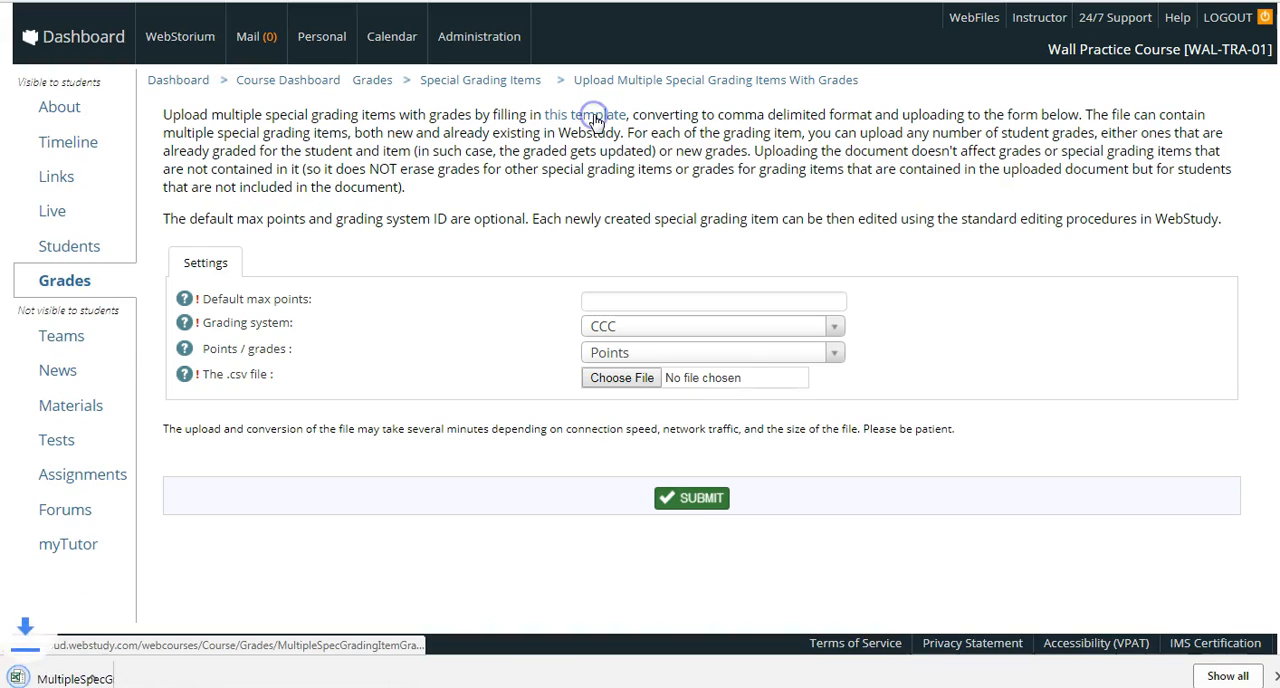
{"action": "left_click", "coordinate": [100, 678]}
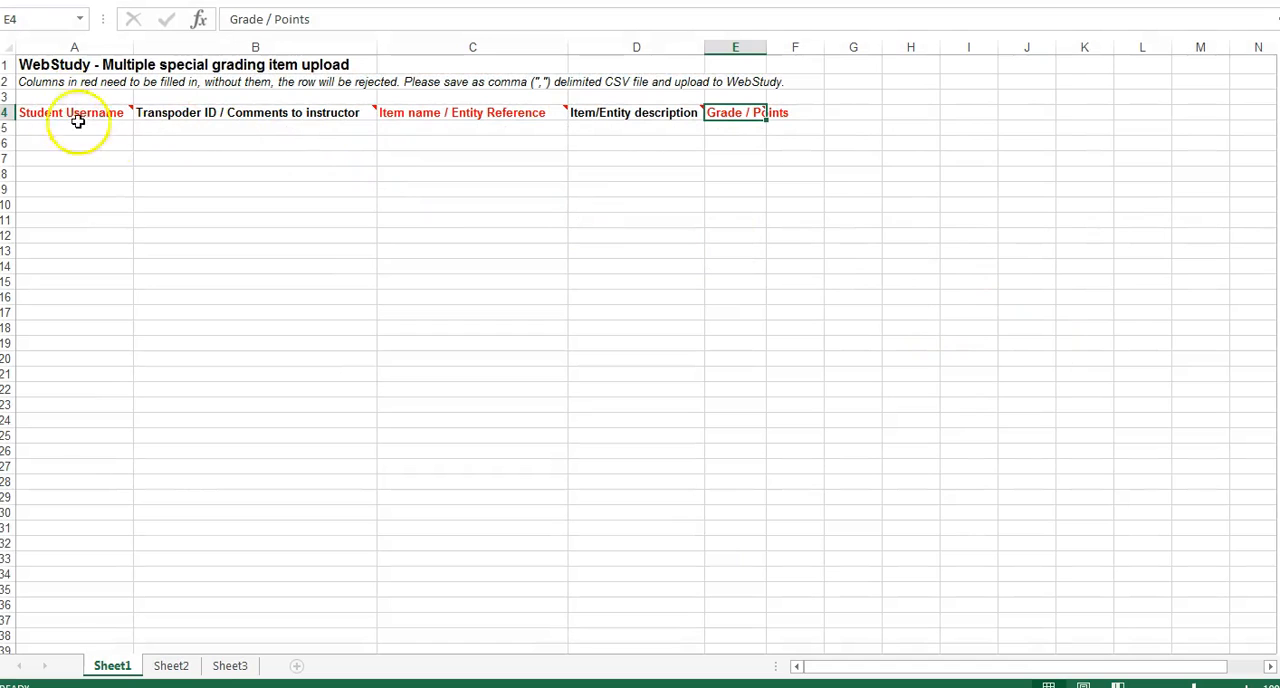
{"action": "left_click", "coordinate": [700, 1]}
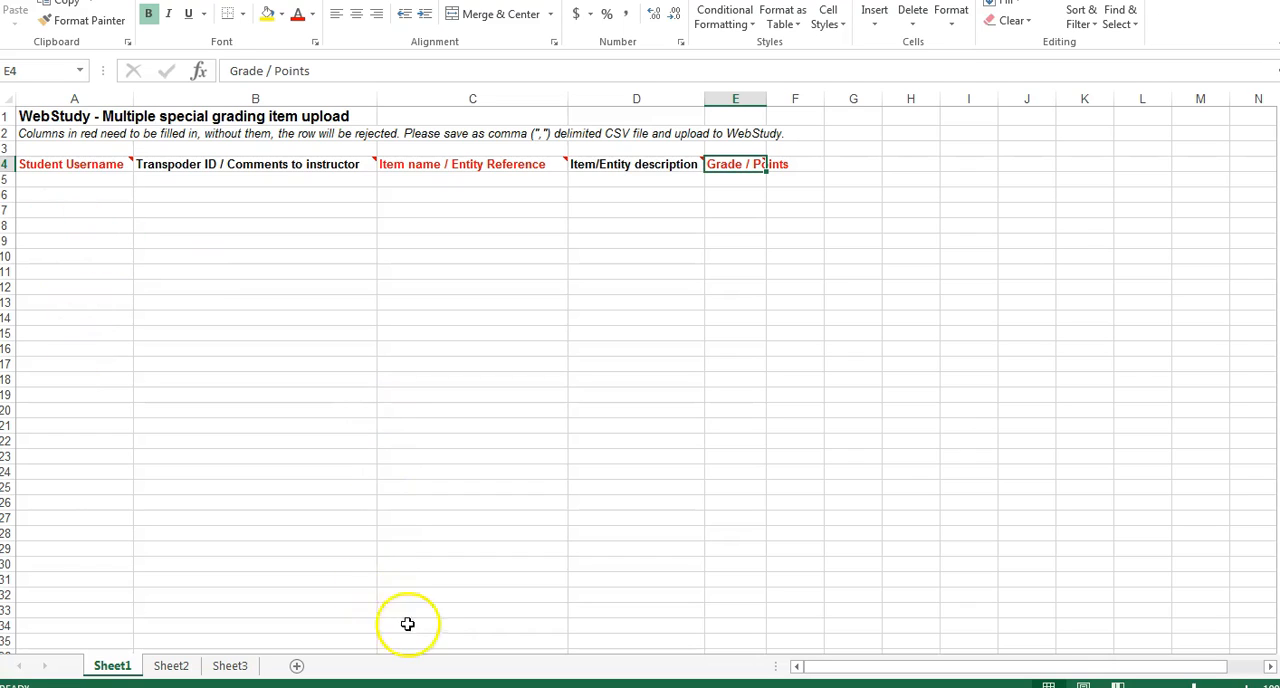
- Switch to the filled-in grades workbook and save its active sheet to the Desktop as MultipleSpecGradingItemGrades 4 in CSV (Comma delimited) format
{"action": "mouse_move", "coordinate": [410, 687]}
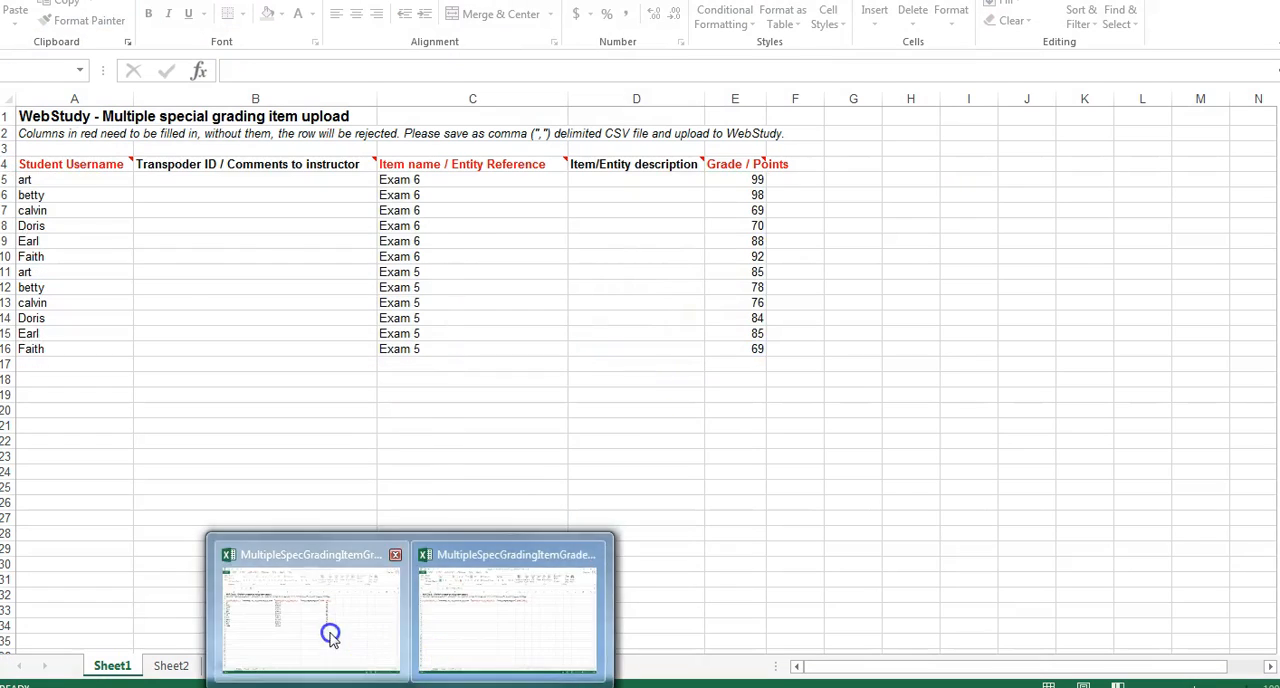
{"action": "left_click", "coordinate": [329, 634]}
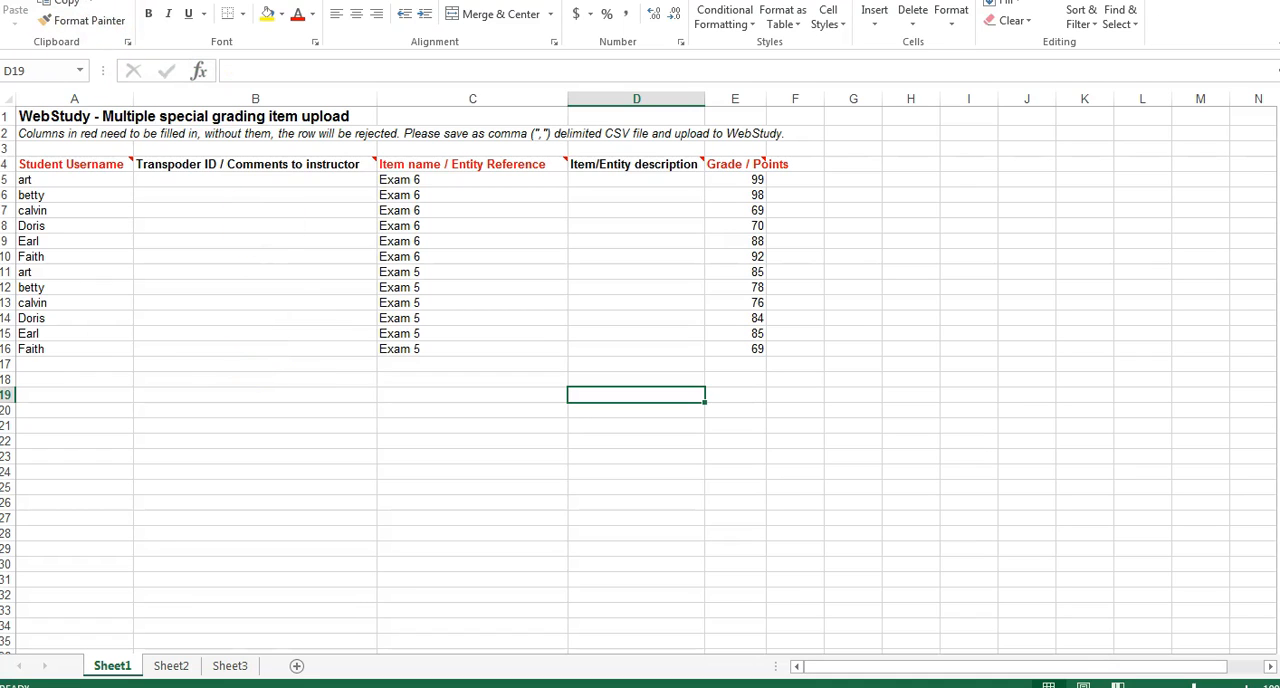
{"action": "left_click", "coordinate": [18, 1]}
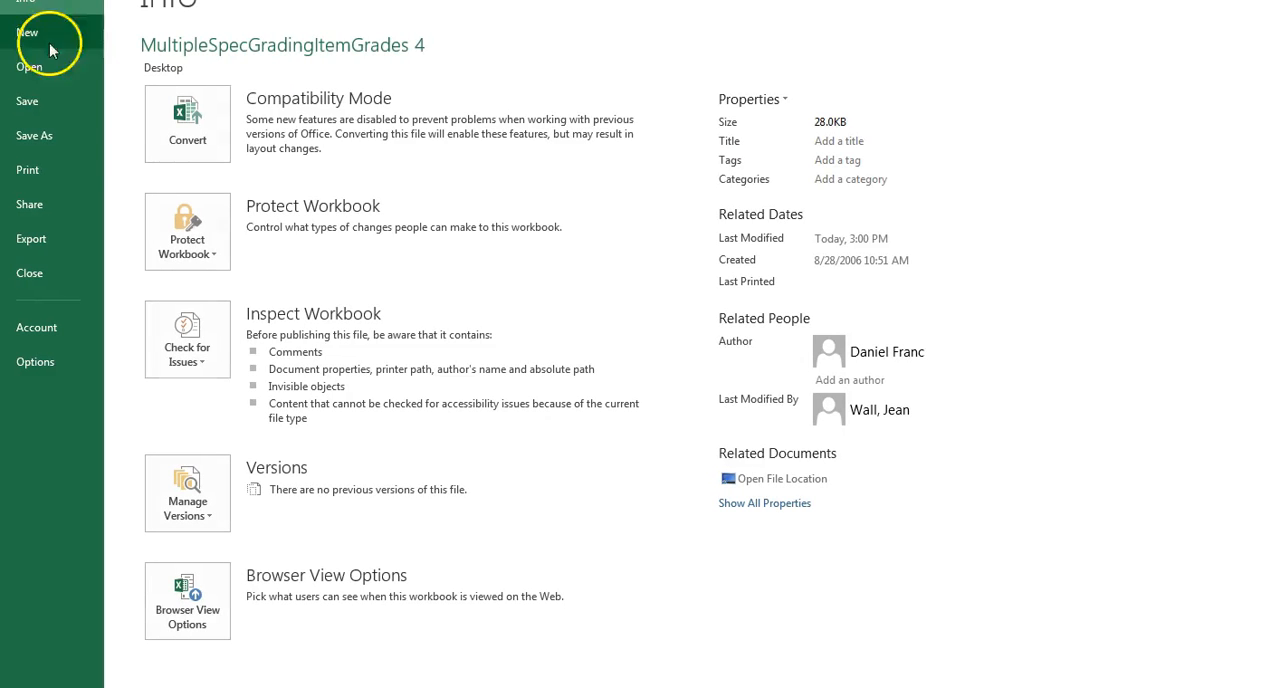
{"action": "left_click", "coordinate": [56, 137]}
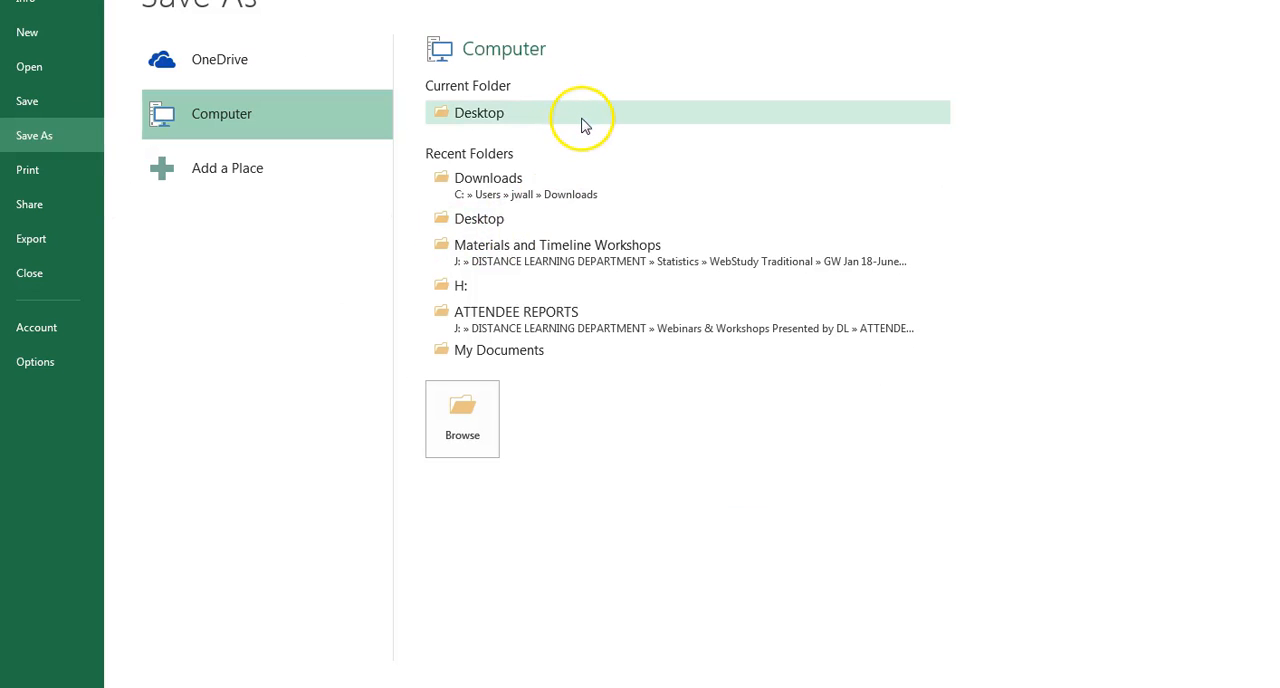
{"action": "left_click", "coordinate": [458, 410]}
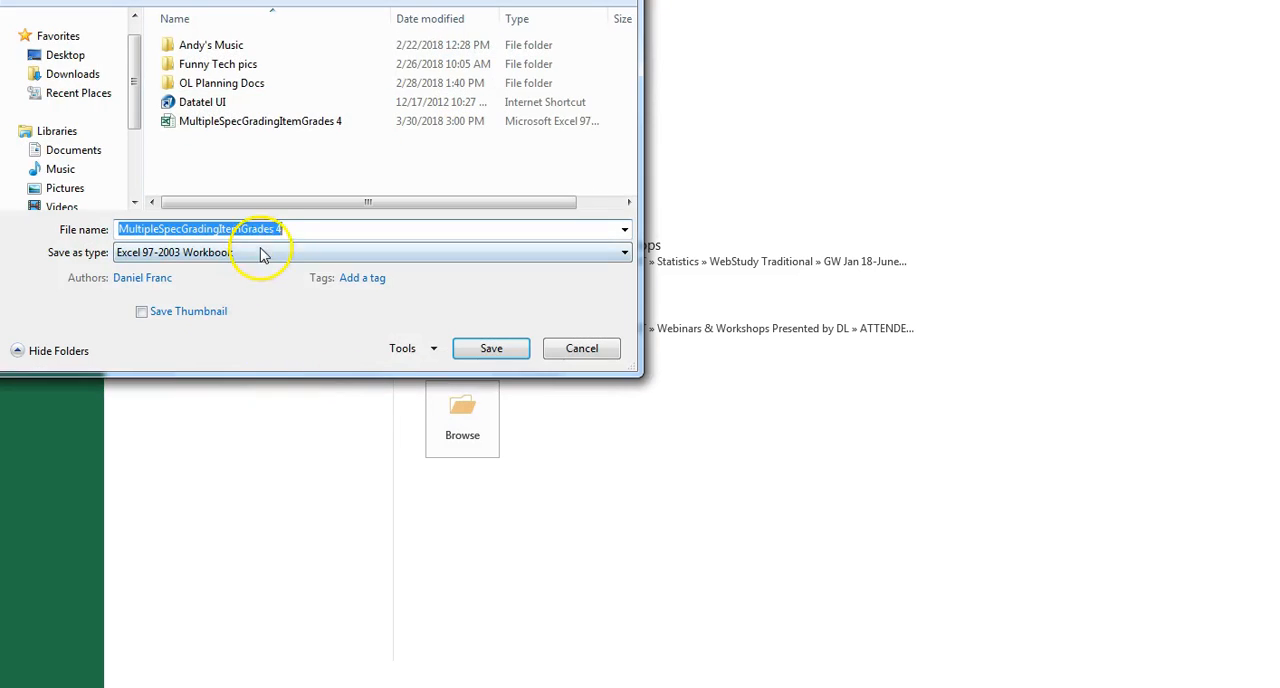
{"action": "left_click", "coordinate": [262, 254]}
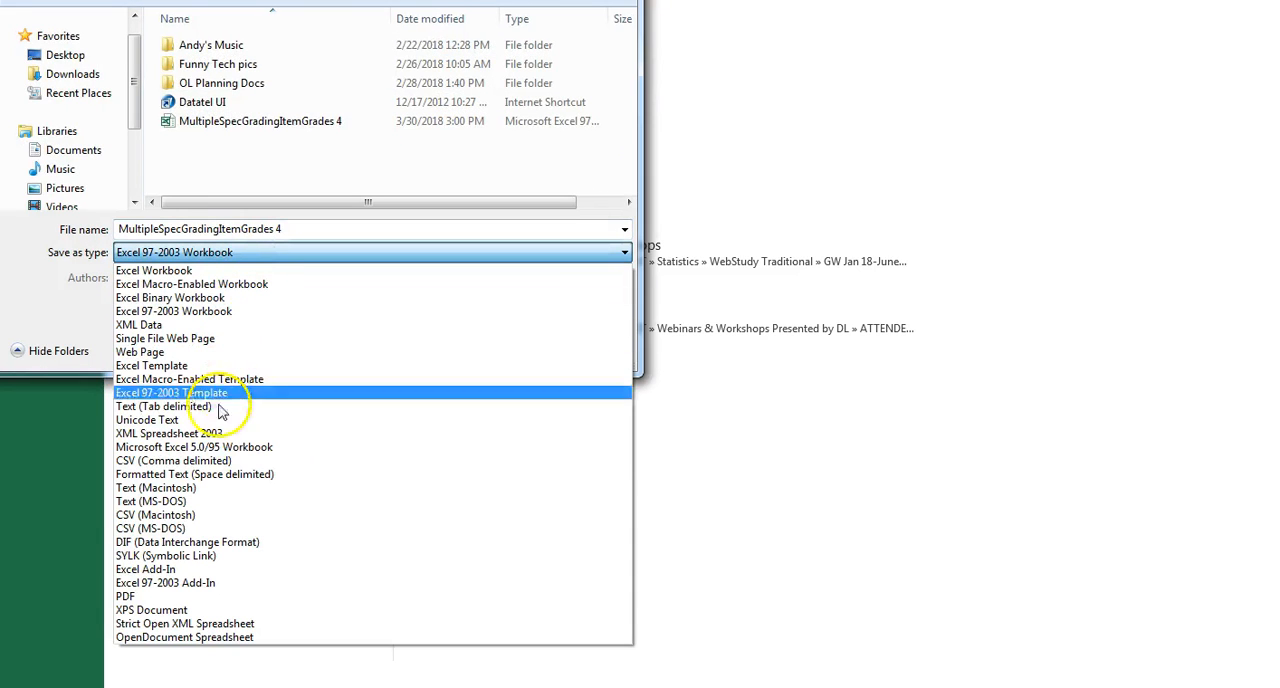
{"action": "left_click", "coordinate": [203, 462]}
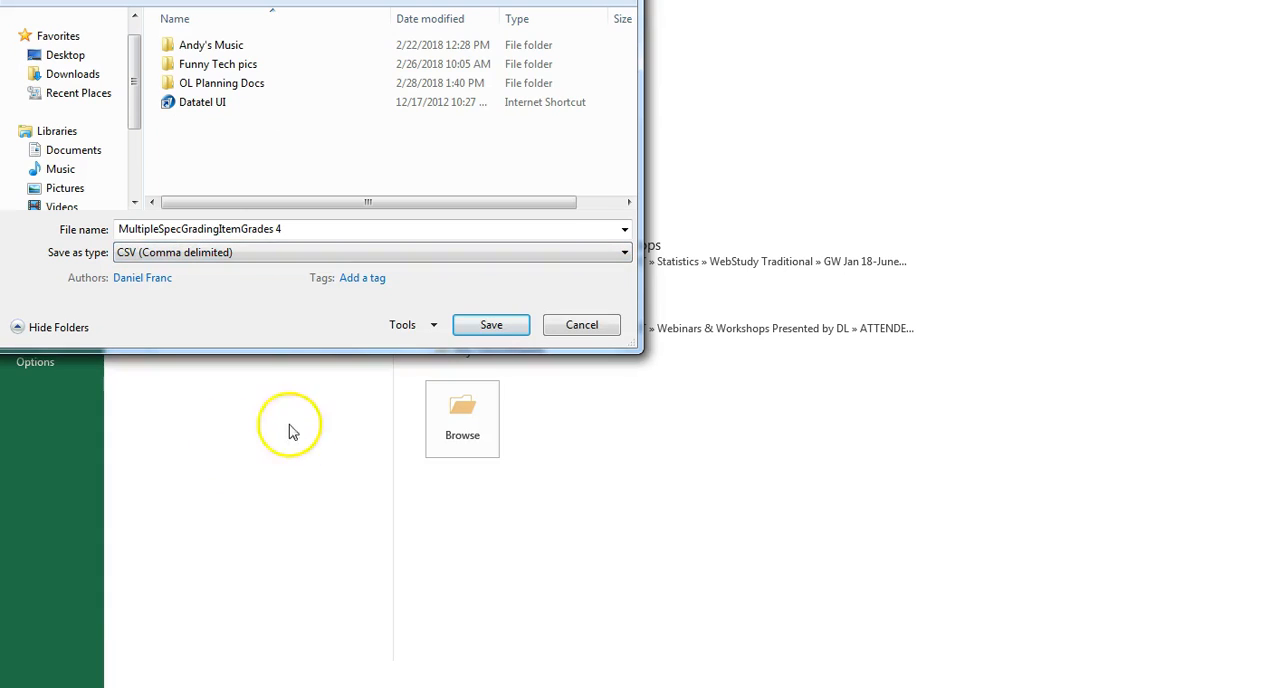
{"action": "left_click", "coordinate": [488, 326]}
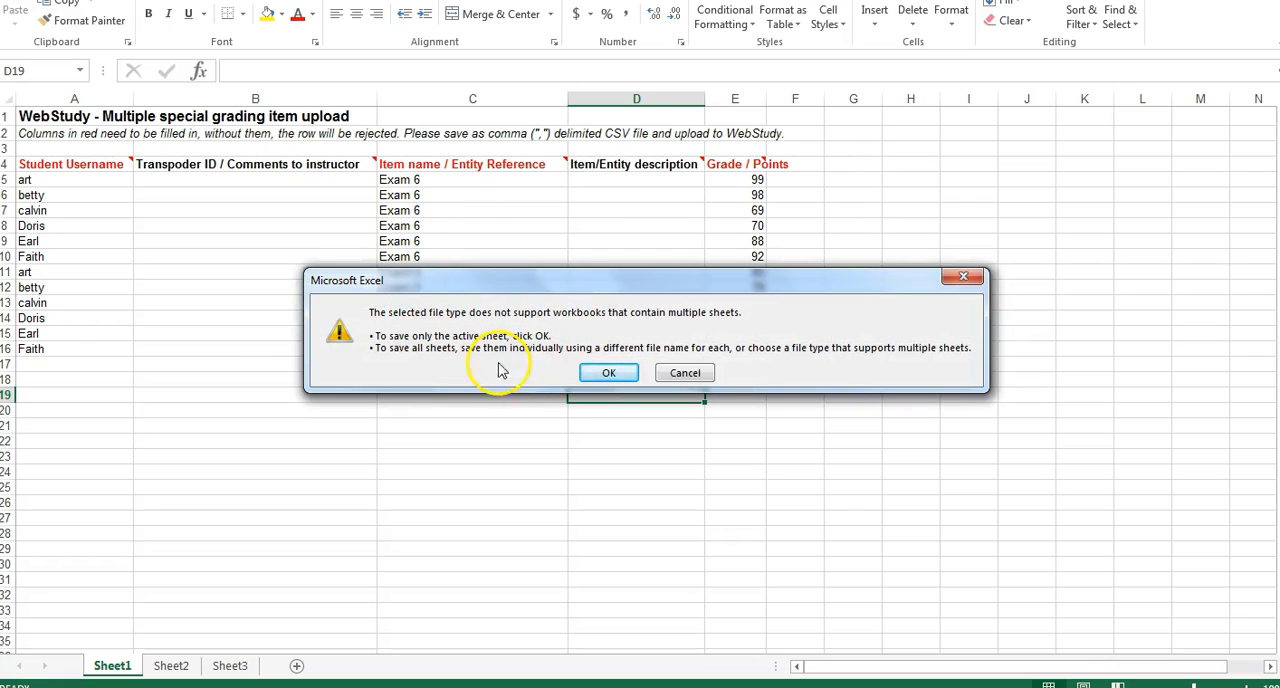
{"action": "left_click", "coordinate": [610, 375]}
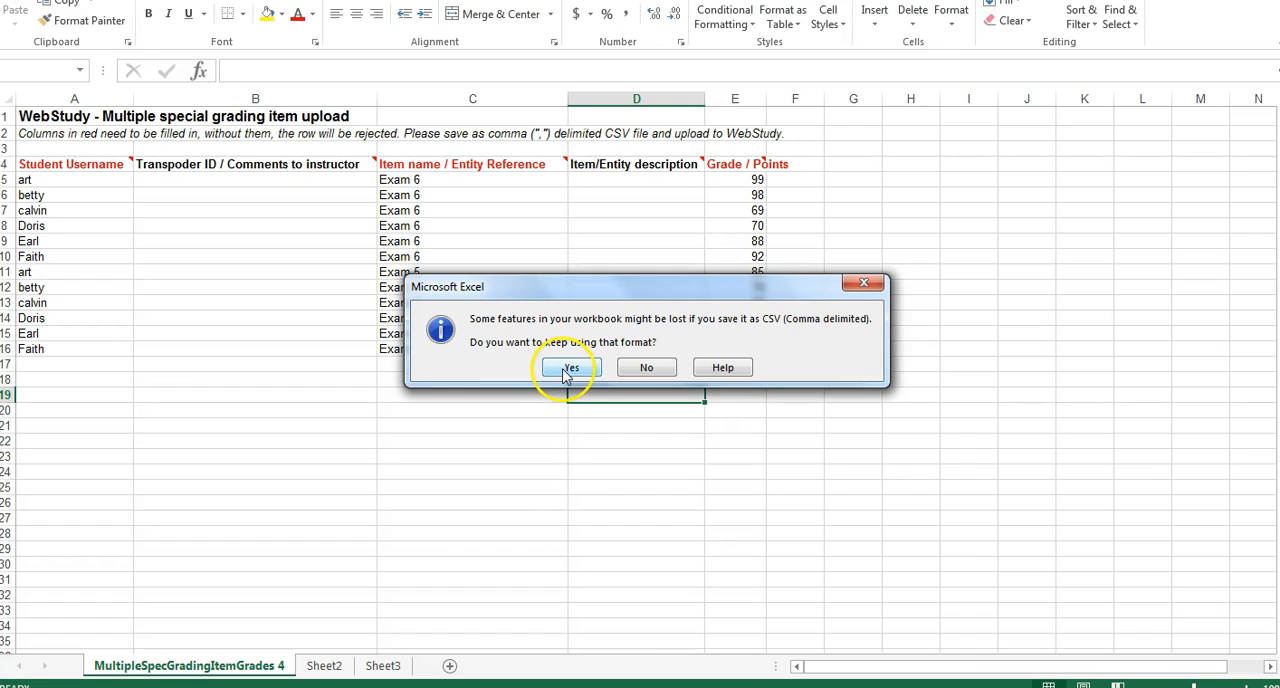
{"action": "left_click", "coordinate": [567, 370]}
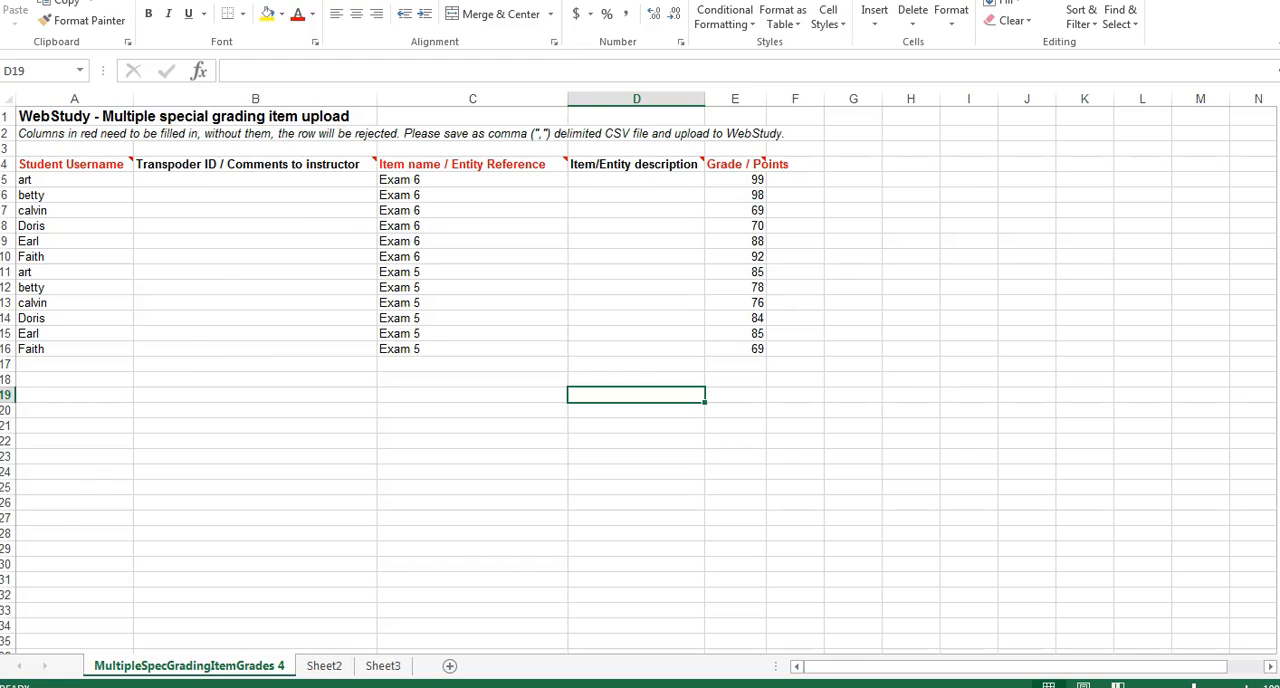
- Switch back to the WebStudy upload form and set the default max points to 100
{"action": "key", "text": "alt+Tab"}
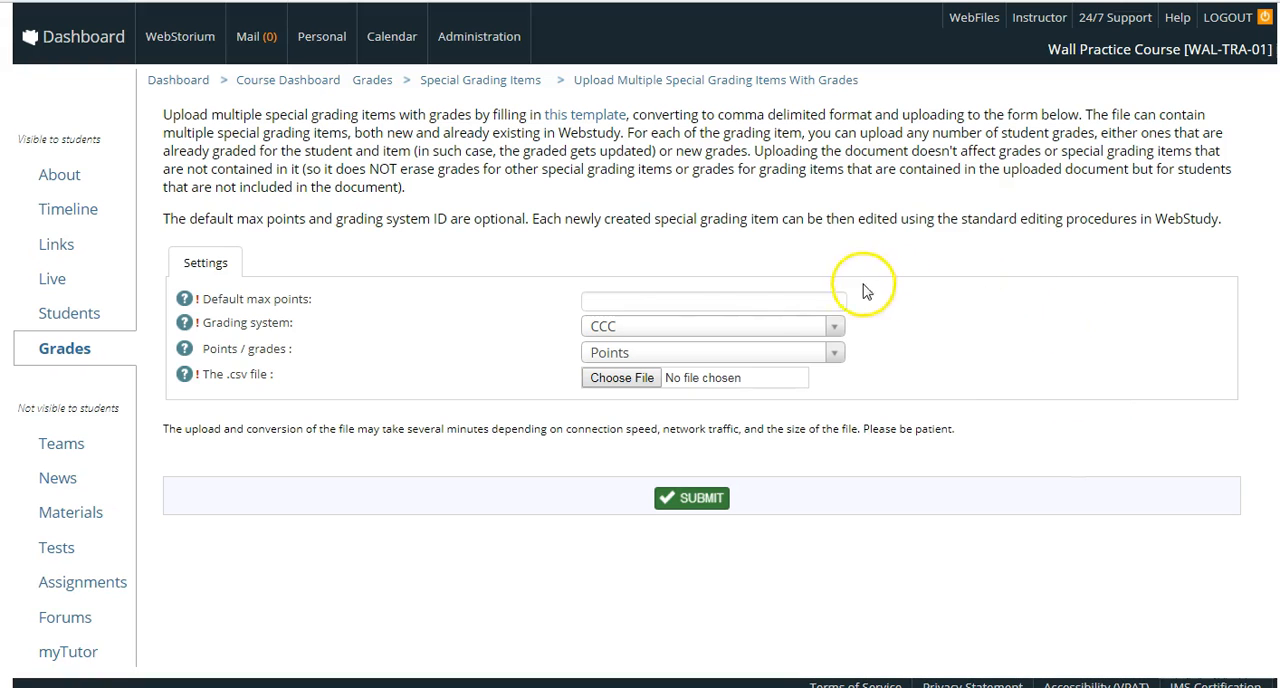
{"action": "left_click", "coordinate": [660, 302]}
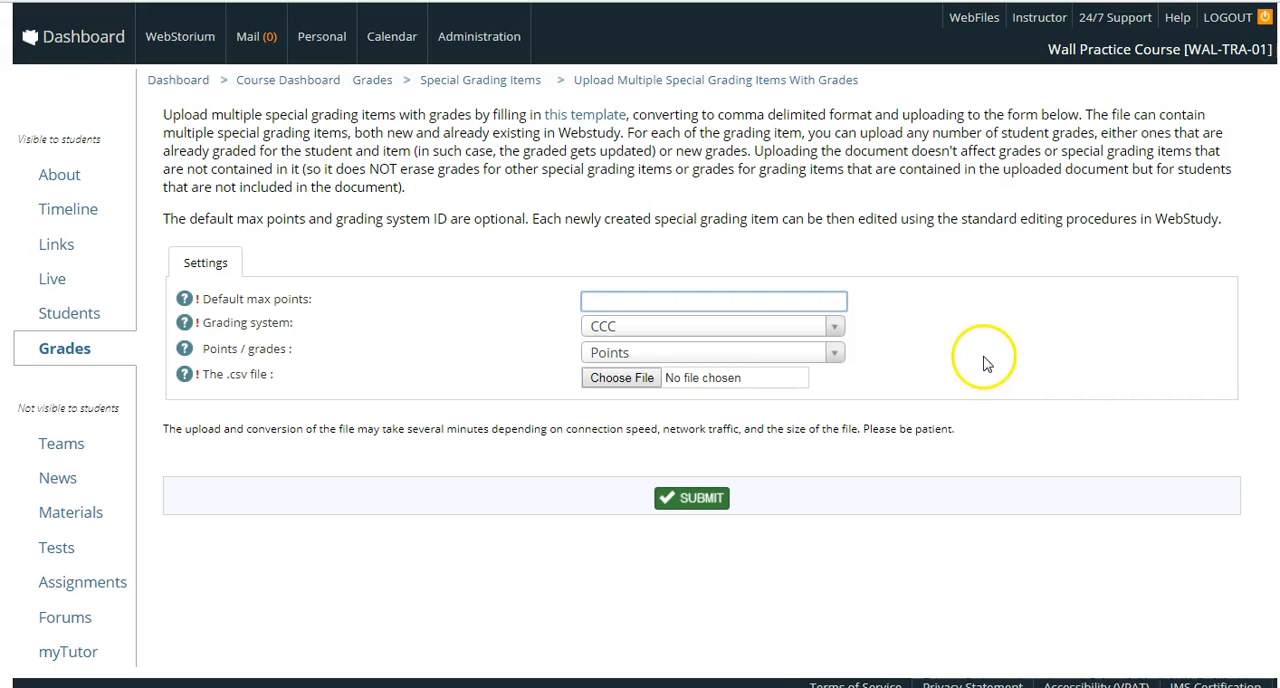
{"action": "type", "text": "100"}
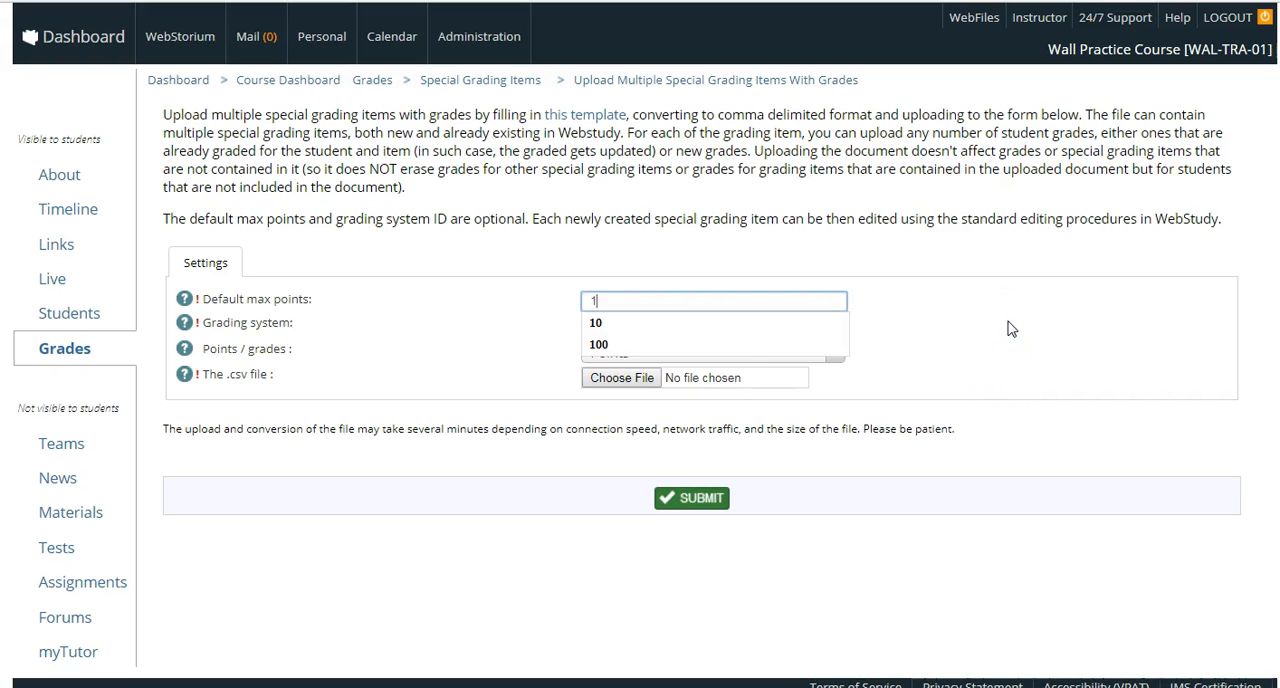
{"action": "left_click", "coordinate": [1009, 325]}
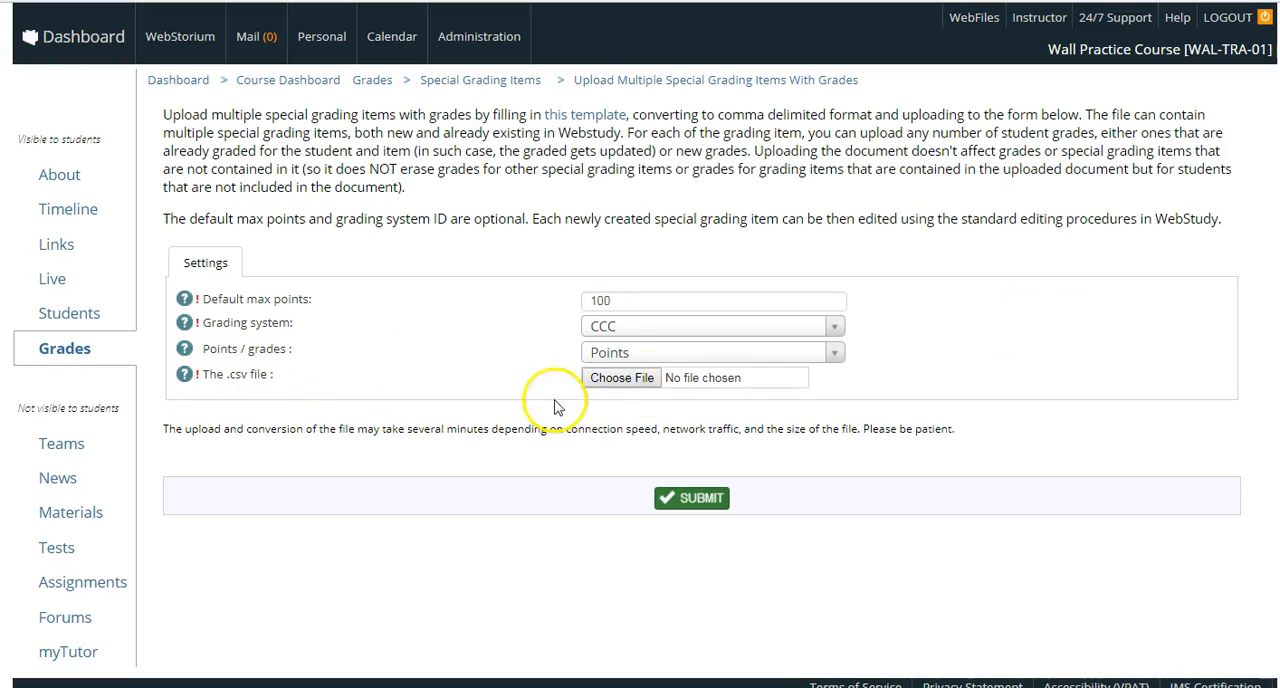
- Choose the CSV file MultipleSpecGradingItemGrades 4 from the Desktop and submit the grade upload
{"action": "left_click", "coordinate": [640, 383]}
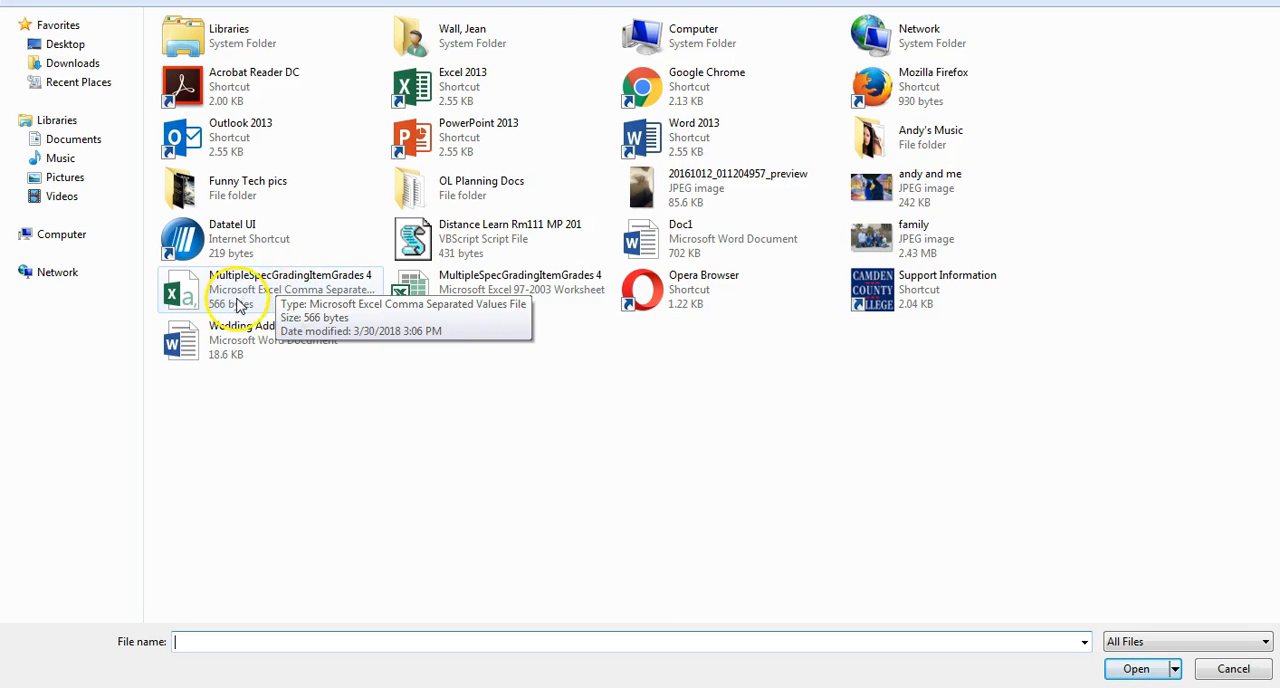
{"action": "double_click", "coordinate": [323, 275]}
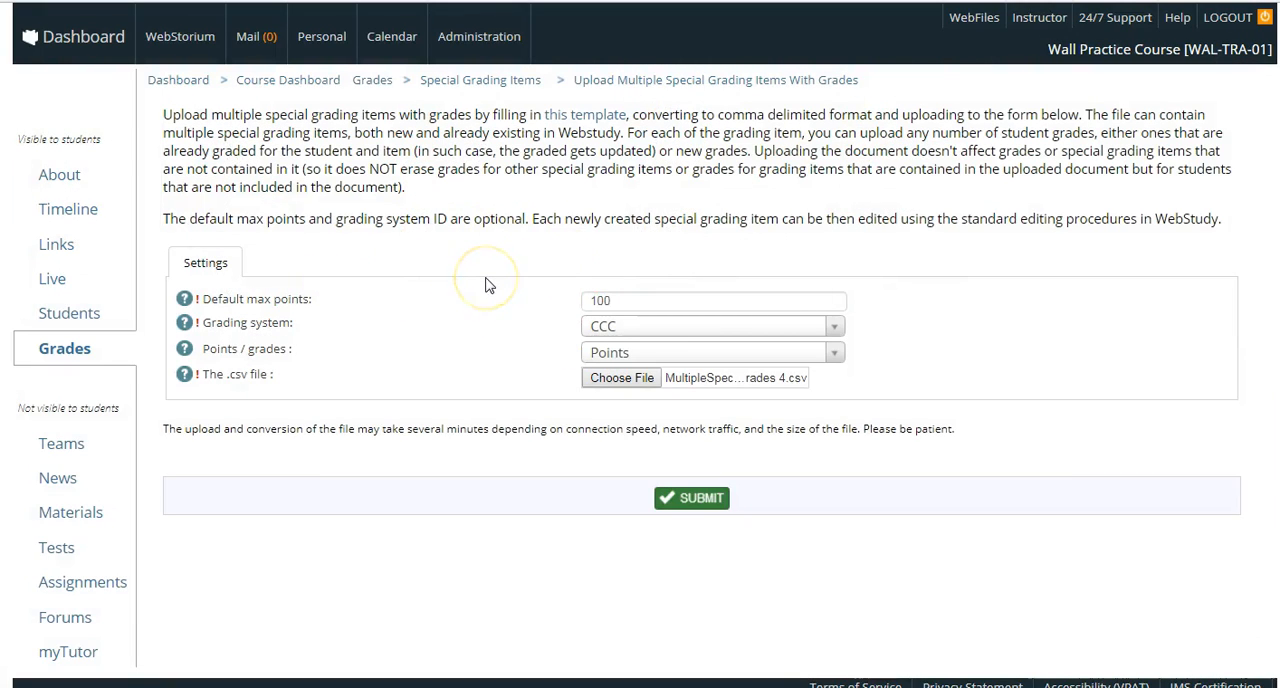
{"action": "left_click", "coordinate": [696, 500]}
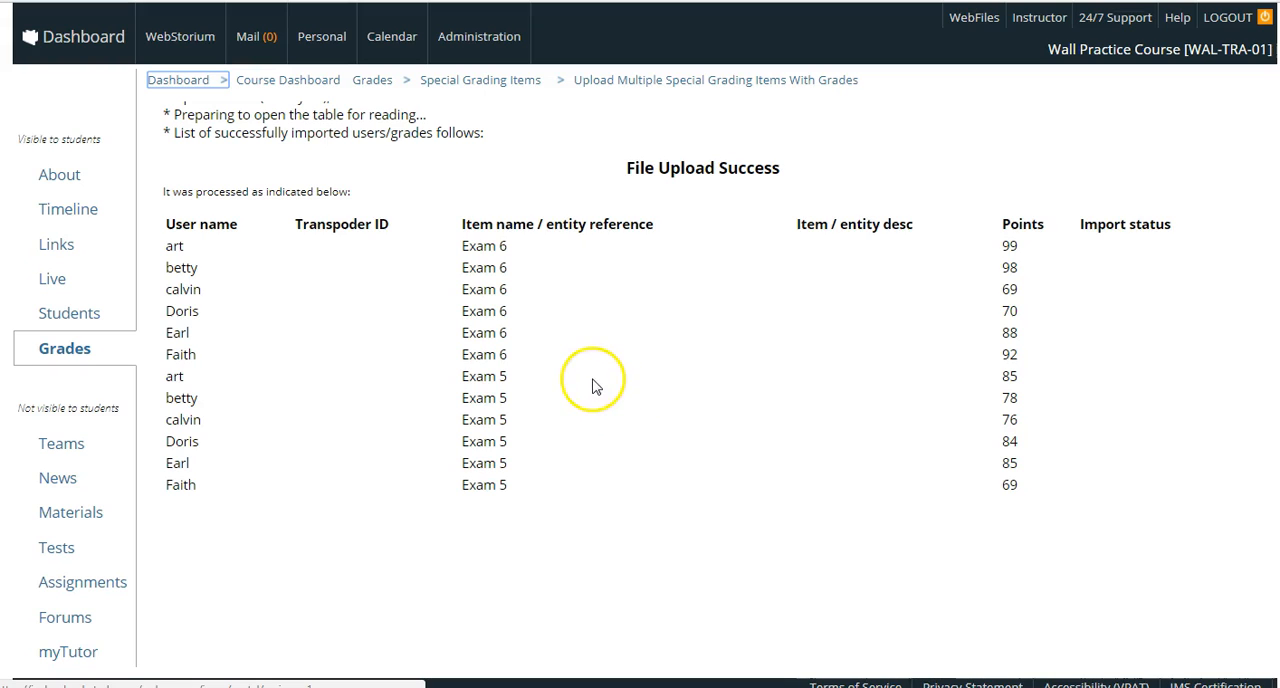
- In the gradebook category management, add the special grading items Exam 5 and Exam 6 to the Quizzes category
{"action": "left_click", "coordinate": [72, 355]}
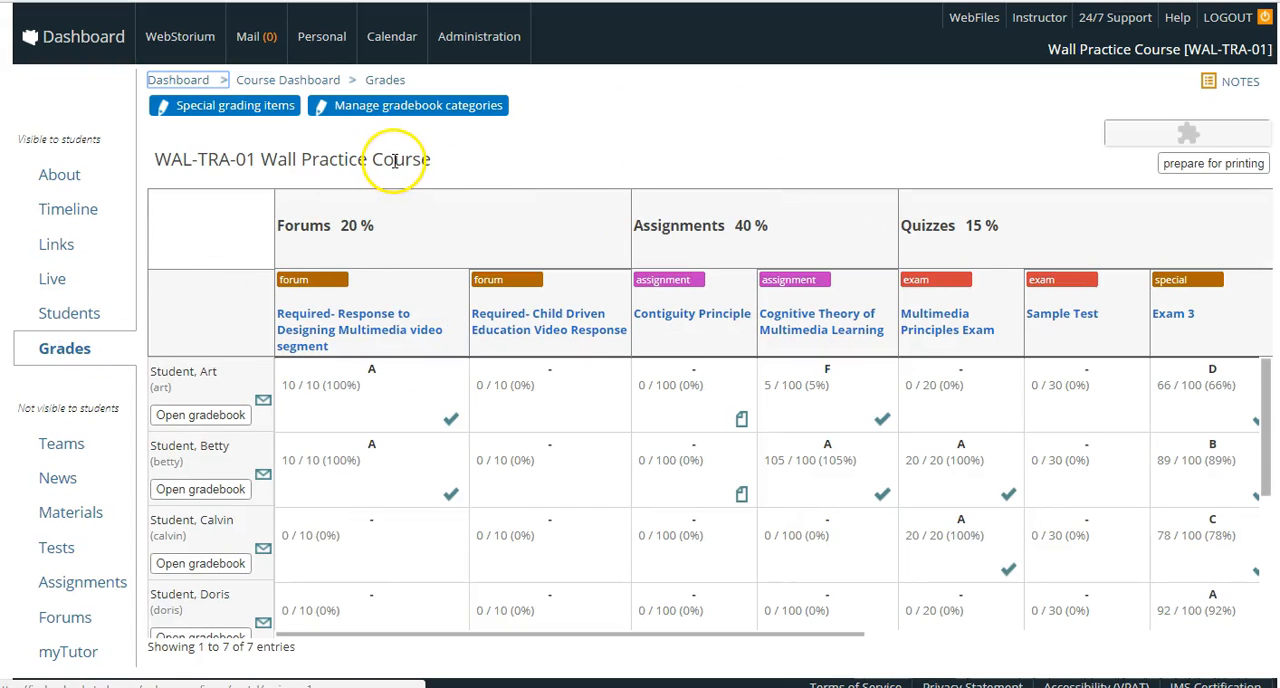
{"action": "left_click", "coordinate": [378, 110]}
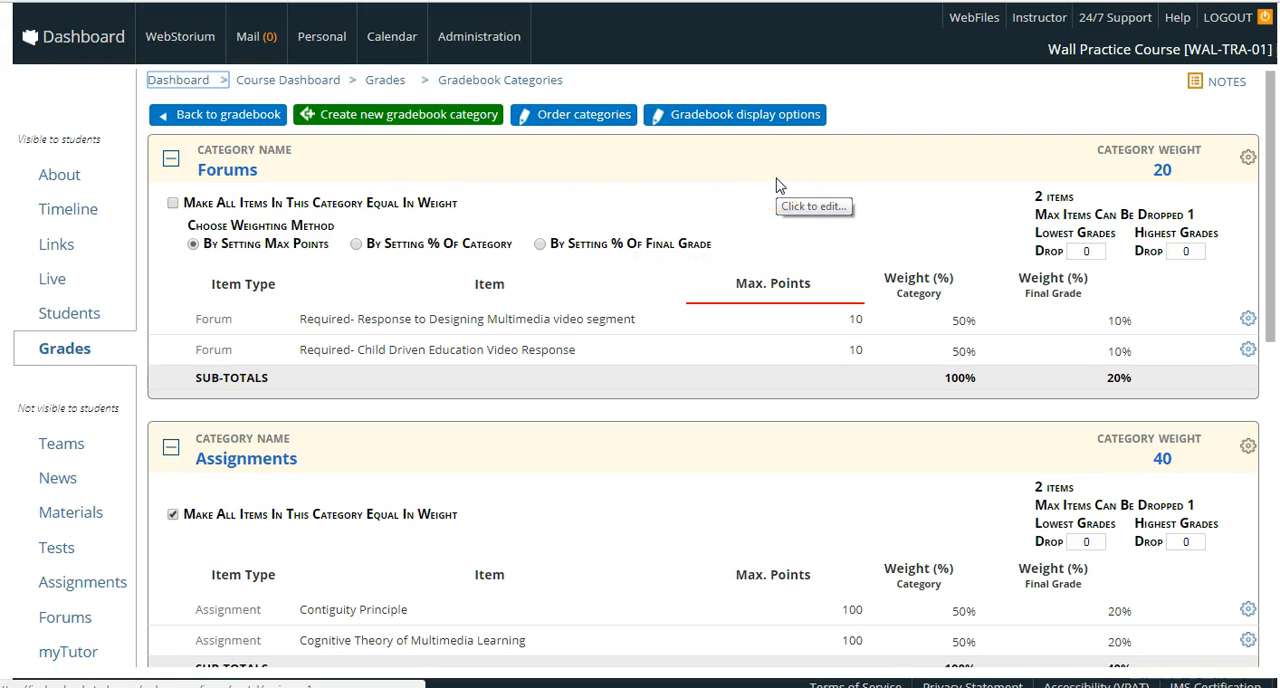
{"action": "scroll", "coordinate": [768, 180], "scroll_direction": "down", "scroll_amount": 5}
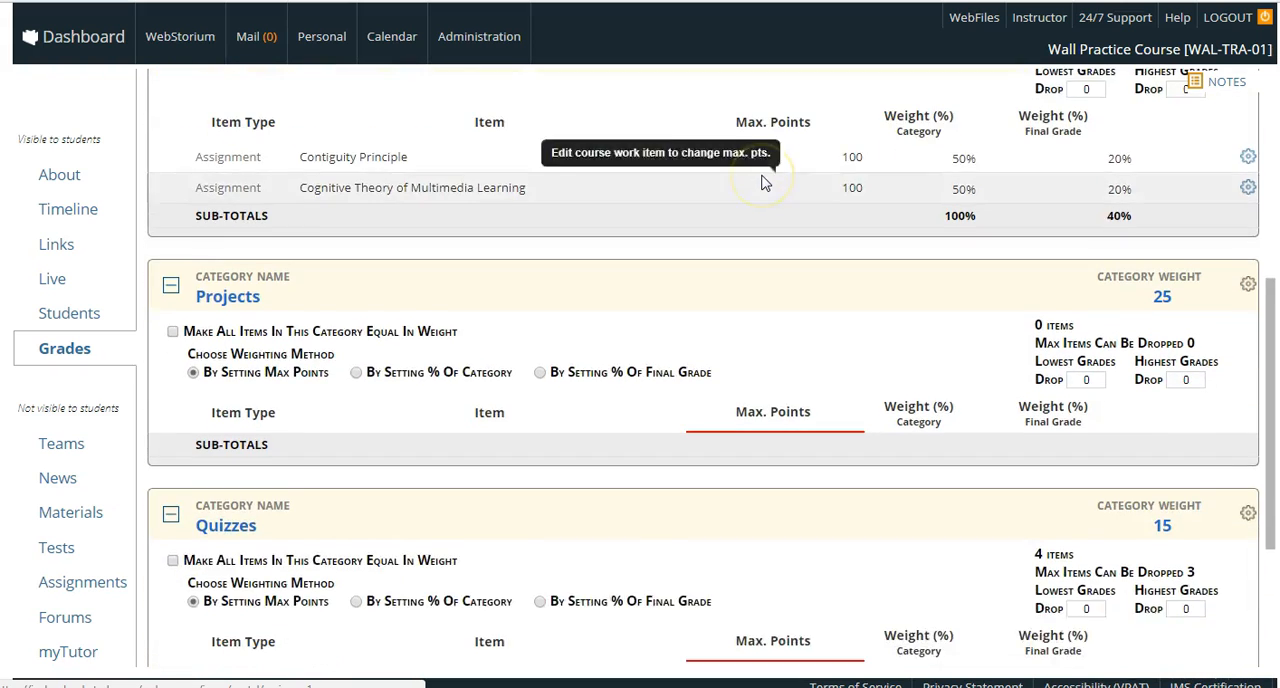
{"action": "scroll", "coordinate": [763, 182], "scroll_direction": "down", "scroll_amount": 3}
{"action": "scroll", "coordinate": [765, 182], "scroll_direction": "up", "scroll_amount": 1}
{"action": "scroll", "coordinate": [765, 182], "scroll_direction": "down", "scroll_amount": 1}
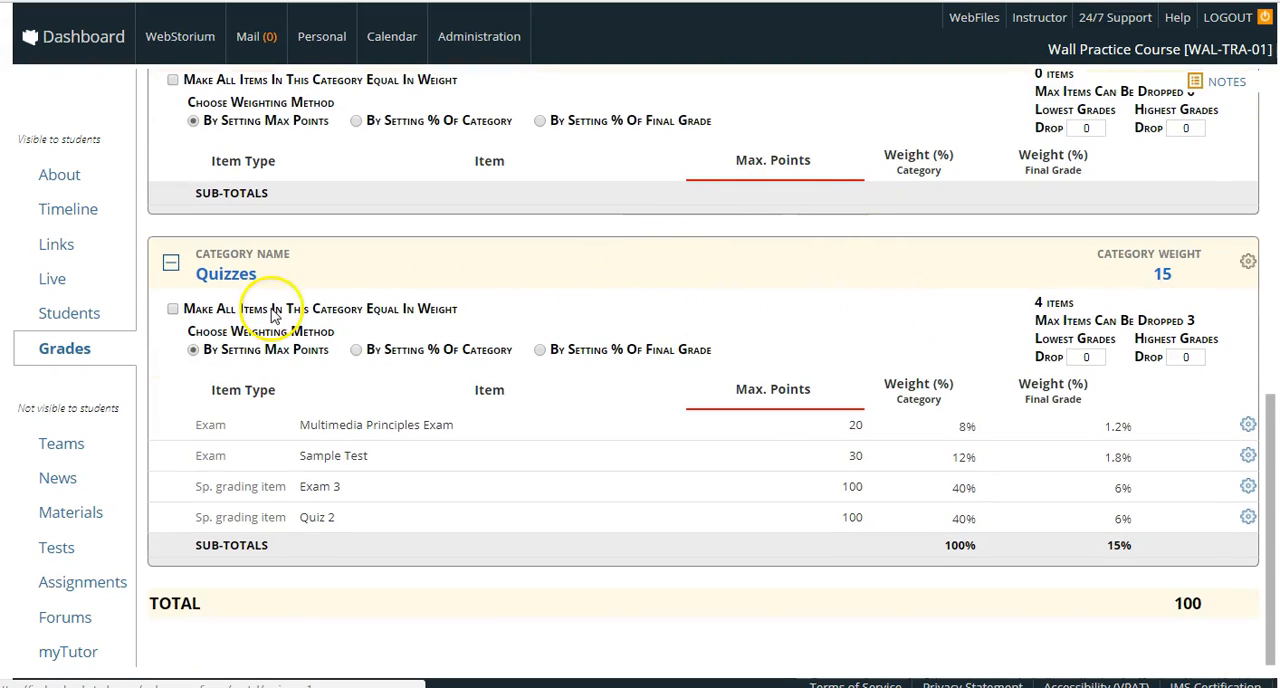
{"action": "left_click", "coordinate": [1246, 265]}
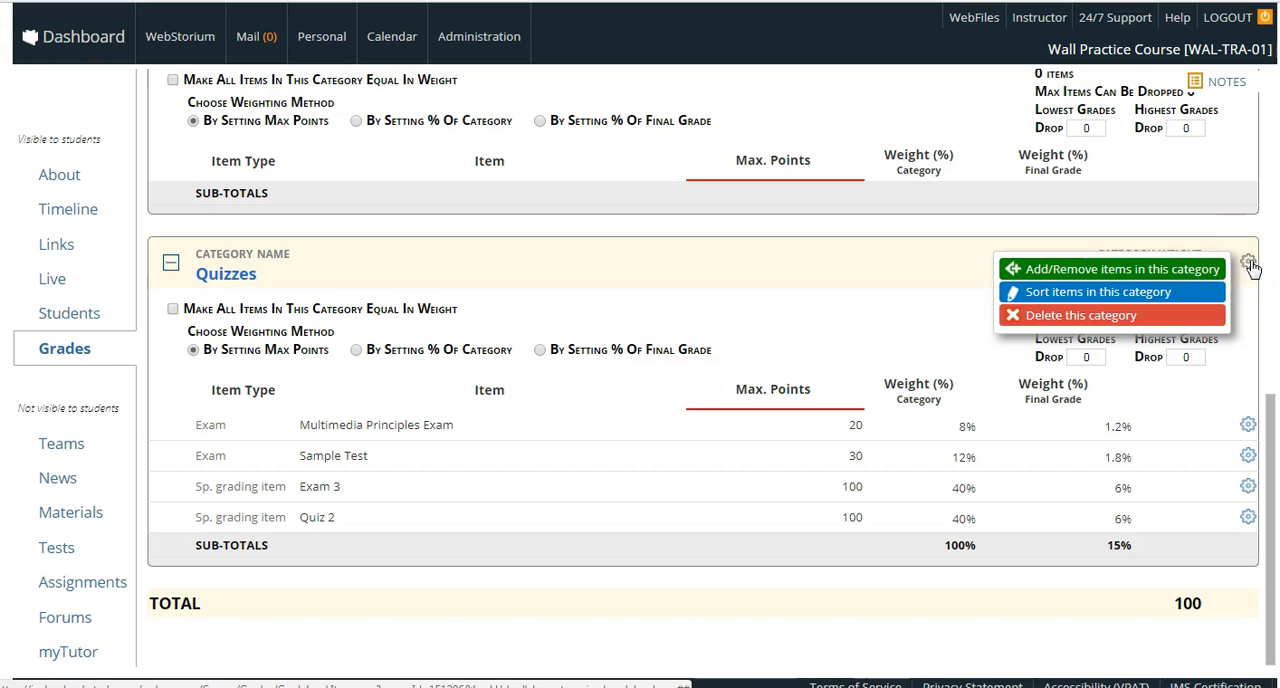
{"action": "left_click", "coordinate": [1145, 270]}
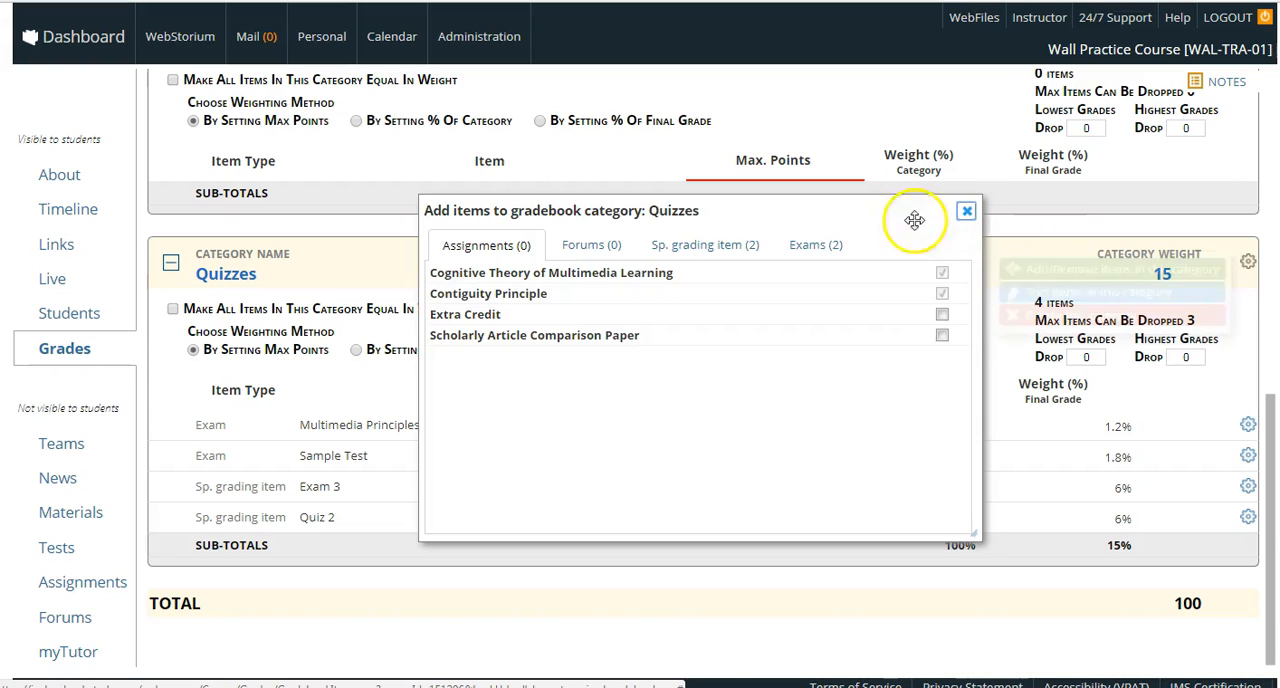
{"action": "left_click", "coordinate": [706, 248]}
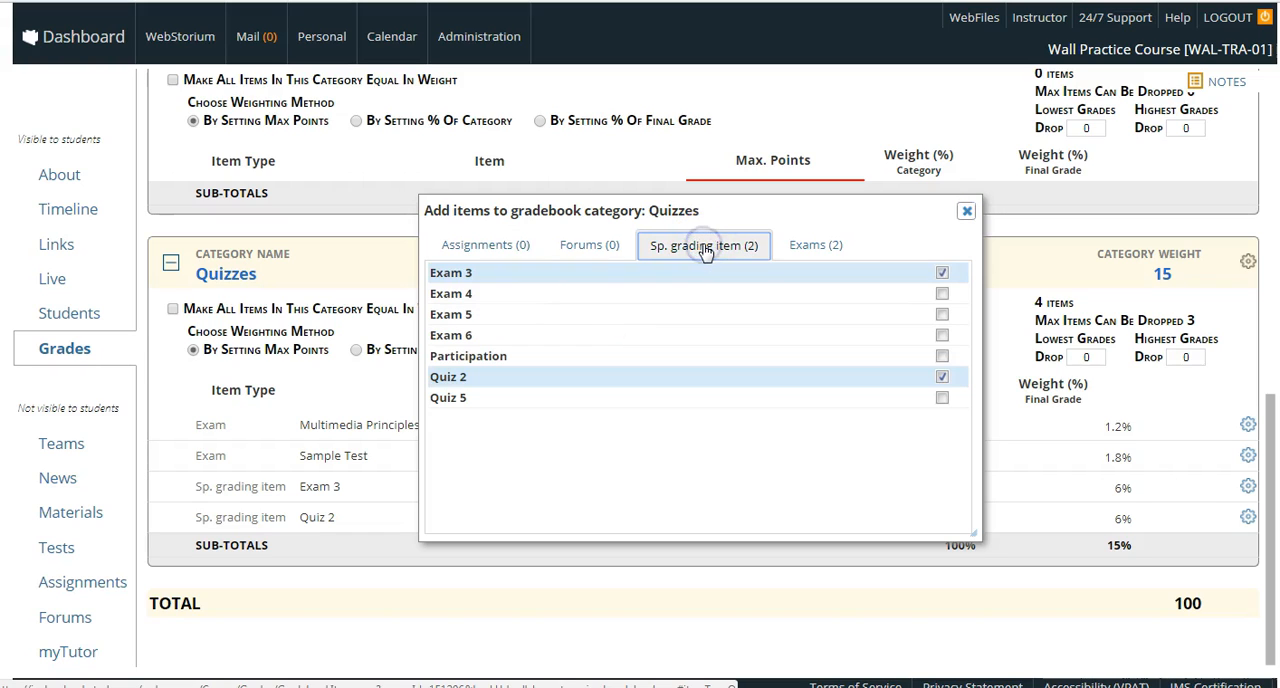
{"action": "left_click", "coordinate": [942, 314]}
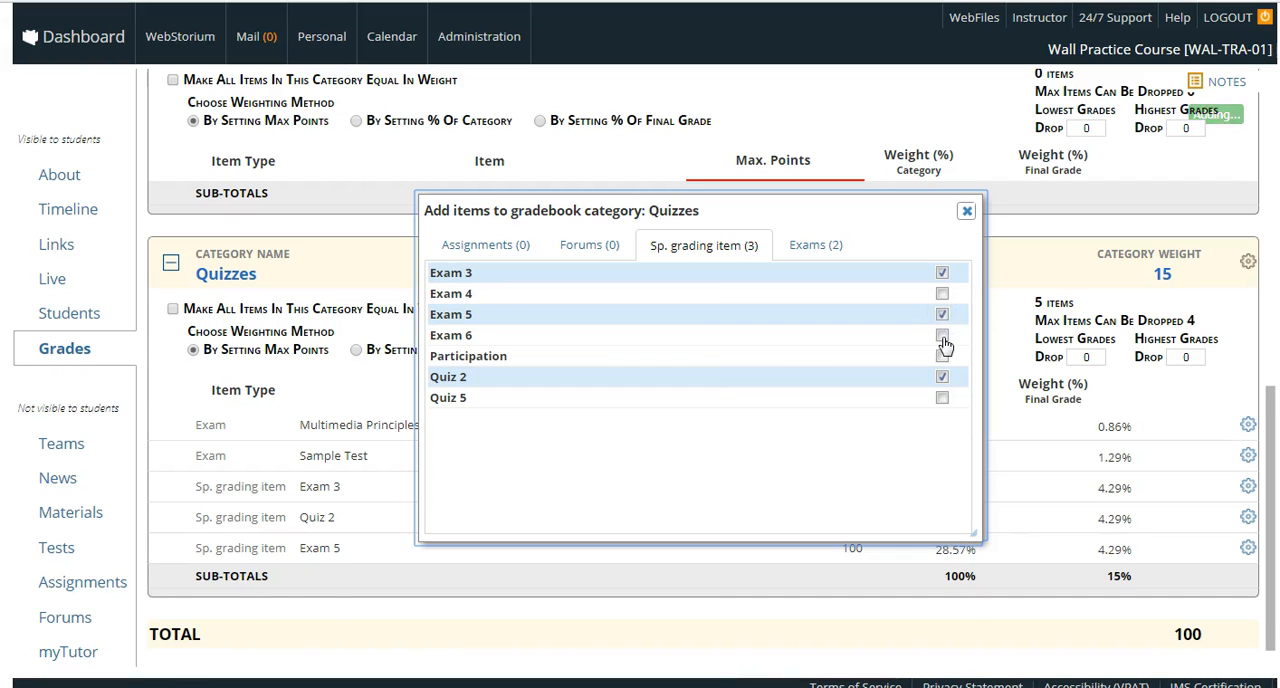
{"action": "left_click", "coordinate": [943, 340]}
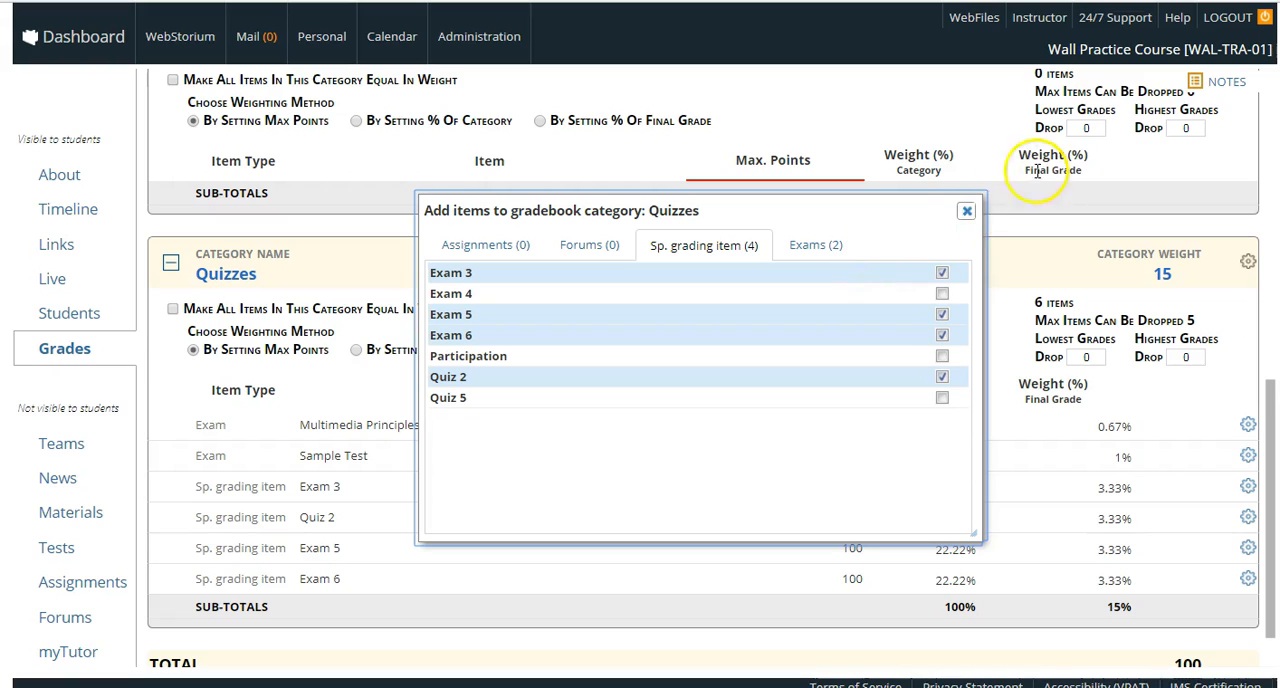
{"action": "left_click", "coordinate": [974, 219]}
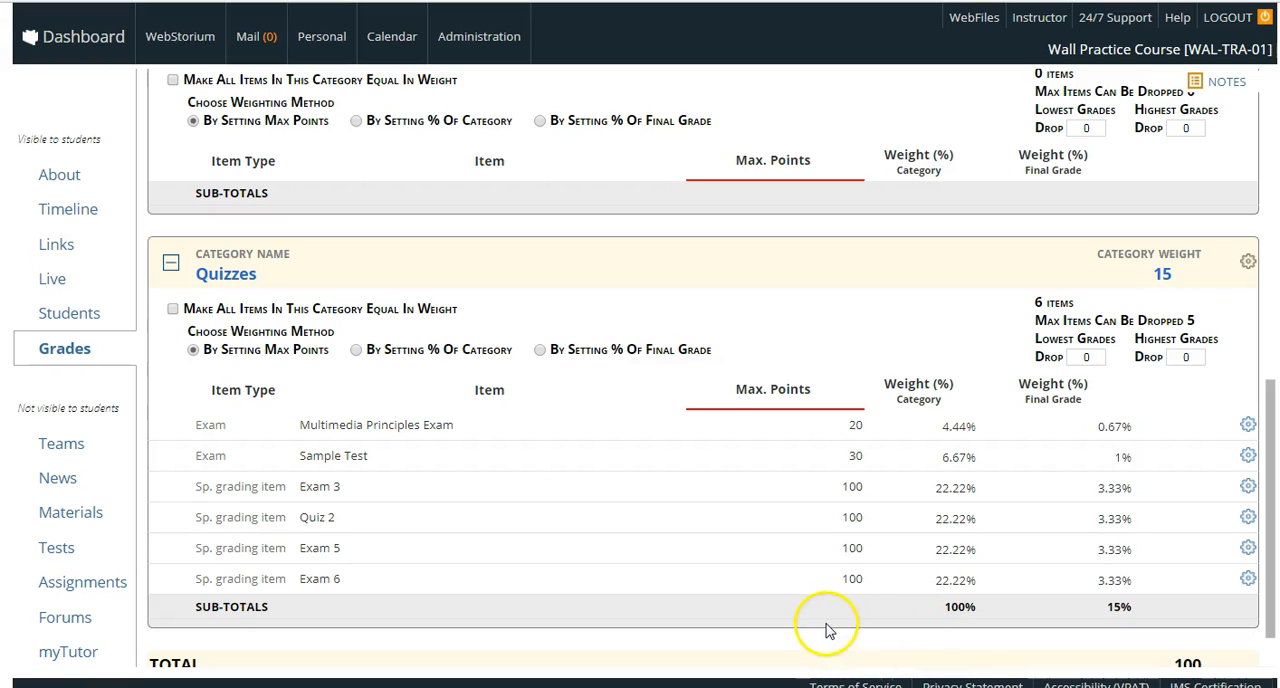
- Return to the gradebook and check the Exam 5 and Exam 6 grades for all students
{"action": "left_click_drag", "start_coordinate": [1270, 455], "coordinate": [1272, 355]}
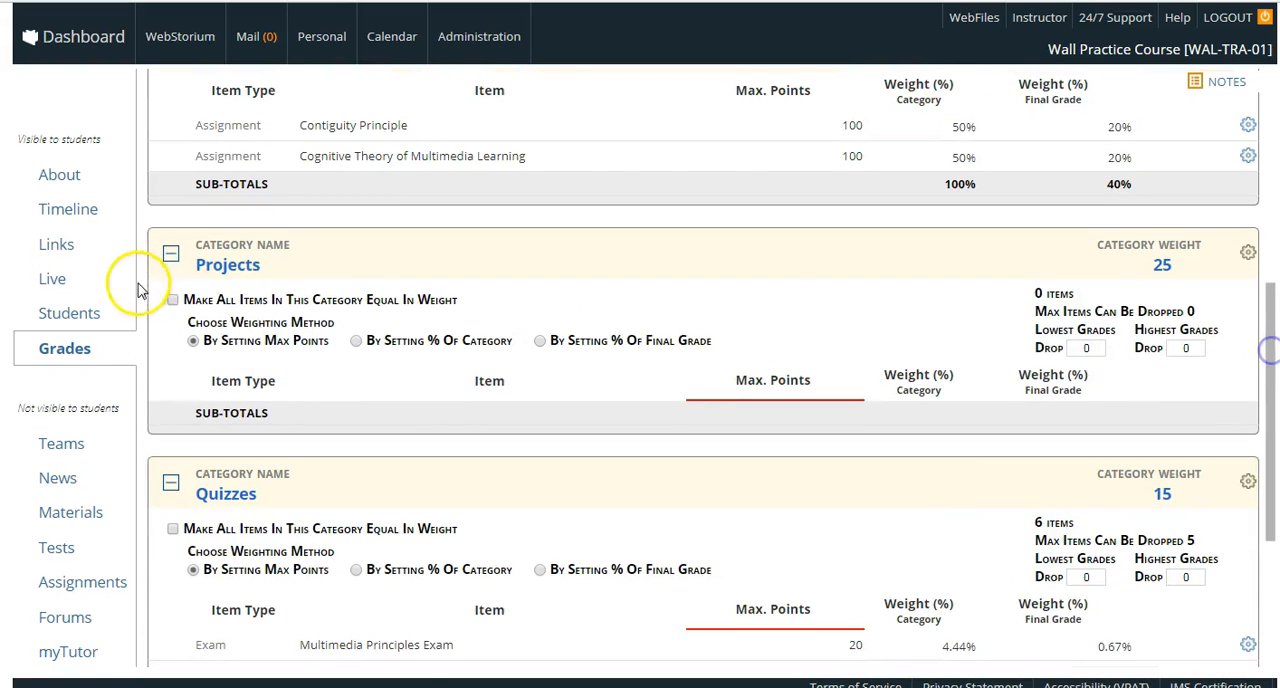
{"action": "left_click", "coordinate": [70, 349]}
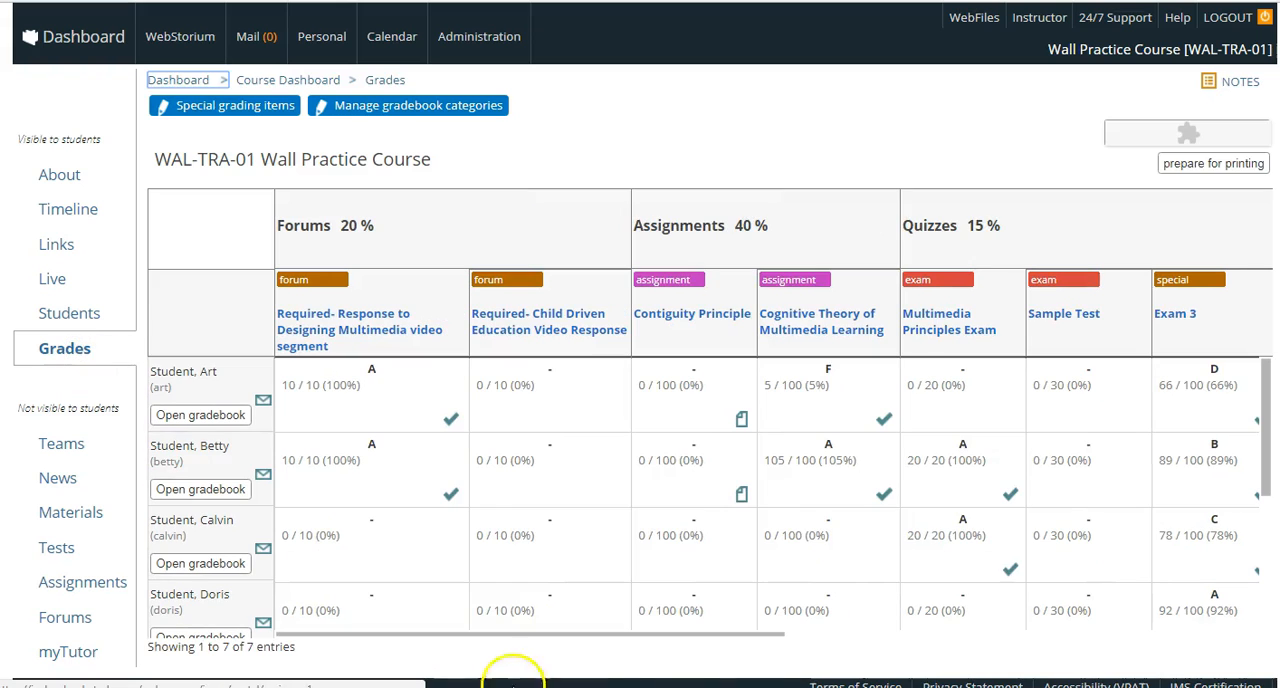
{"action": "left_click_drag", "start_coordinate": [677, 638], "coordinate": [935, 641]}
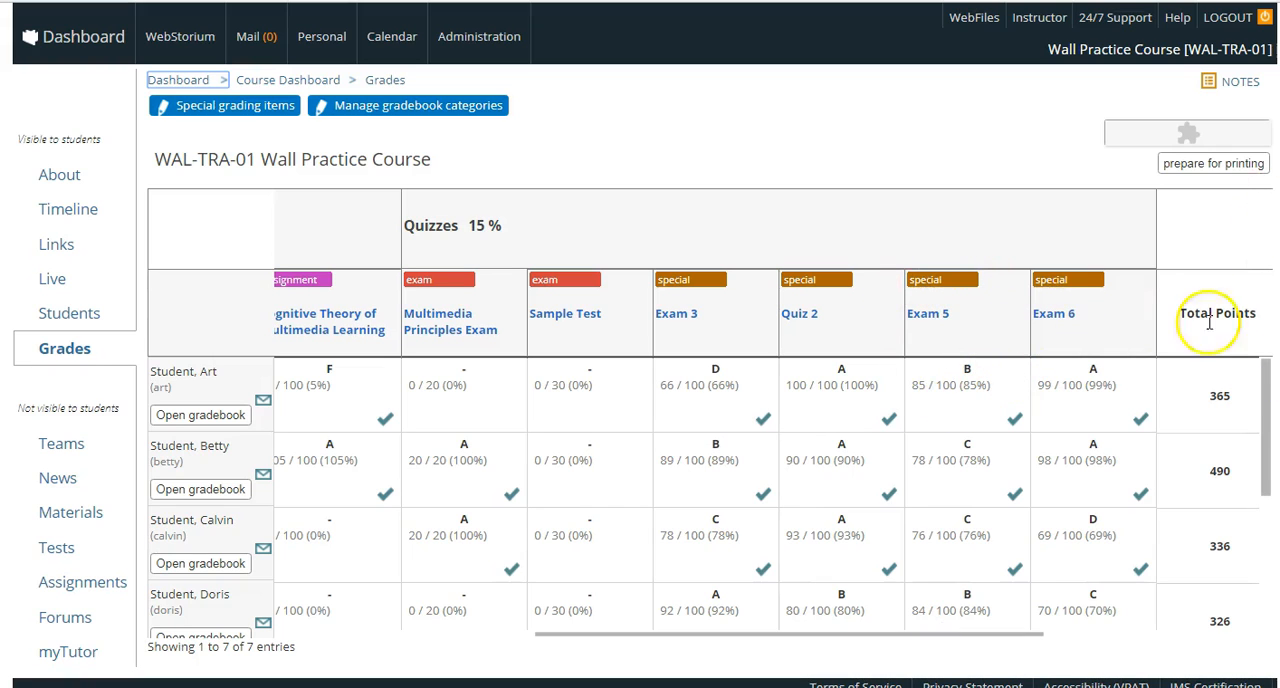
{"action": "left_click_drag", "start_coordinate": [1268, 387], "coordinate": [1264, 517]}
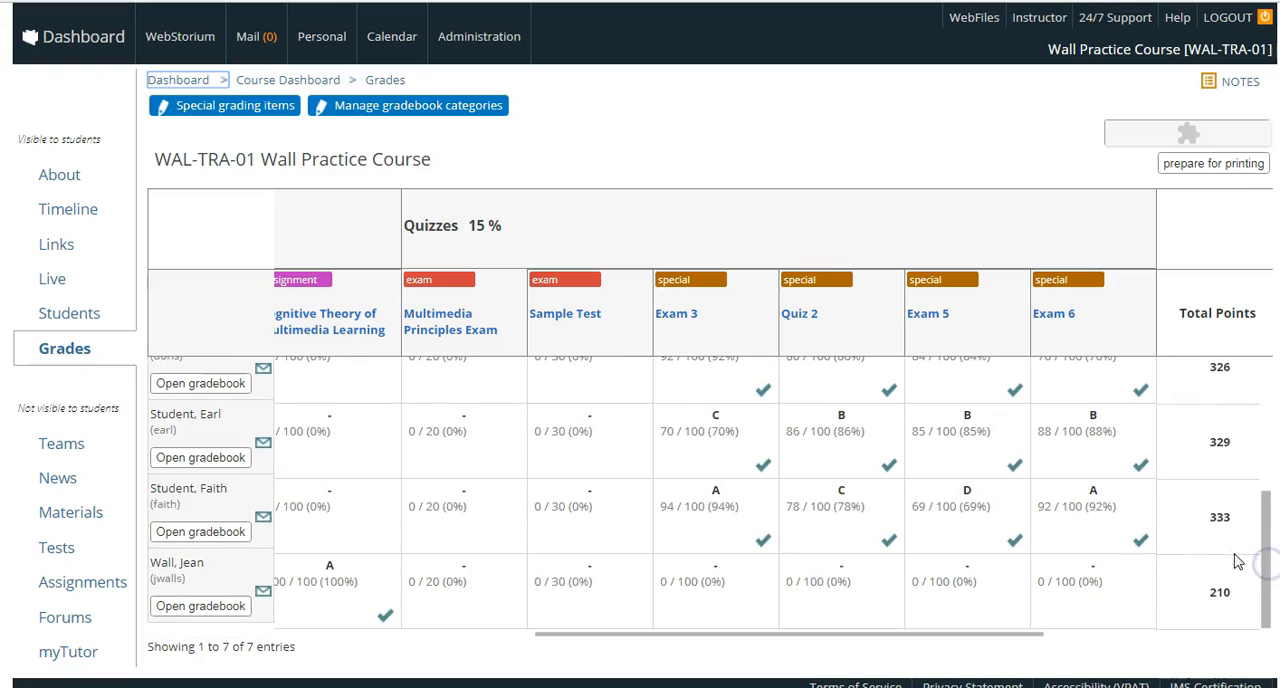